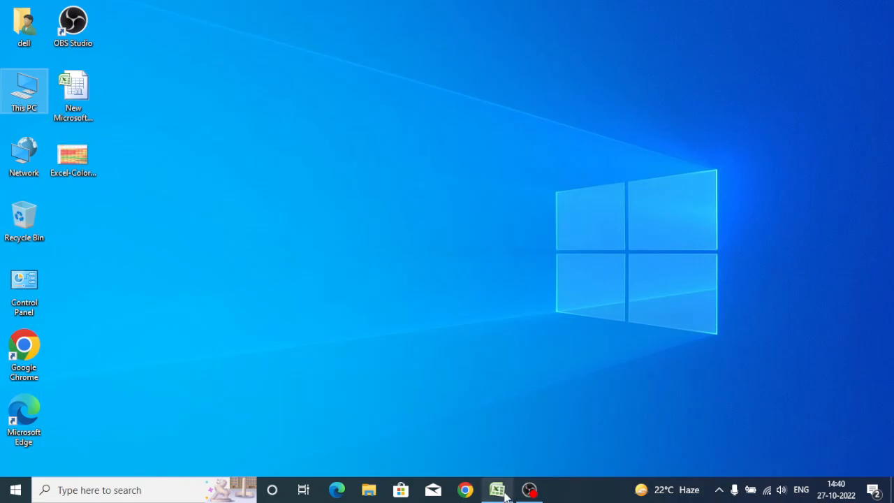
# Switch to the Excel workbook and examine the student marks cell by cell in the Mark column.
pyautogui.click(497, 489)
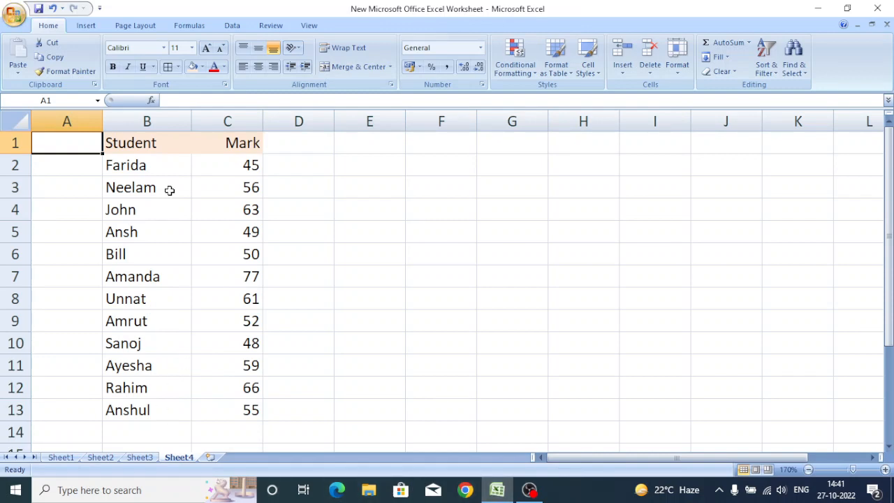
pyautogui.click(151, 123)
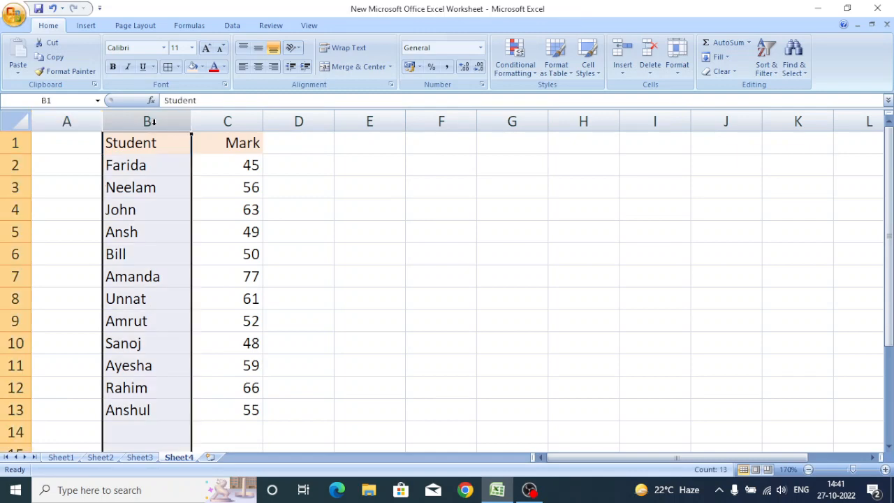
pyautogui.click(228, 122)
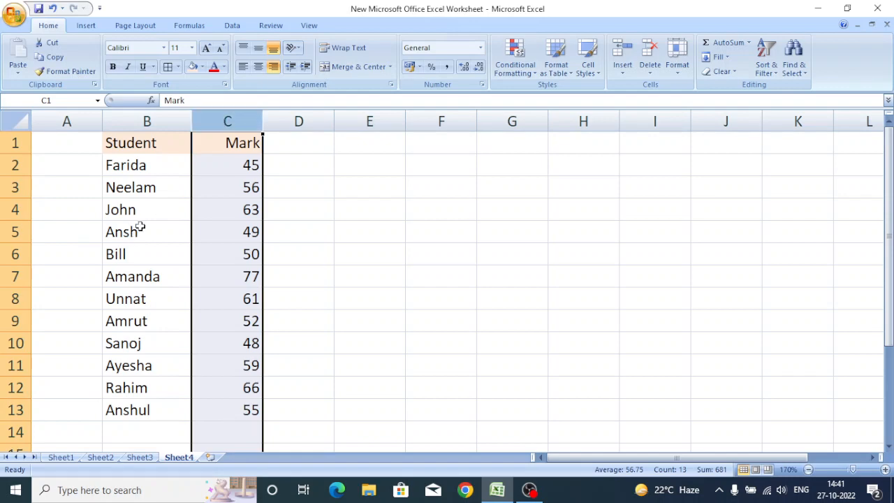
pyautogui.click(228, 172)
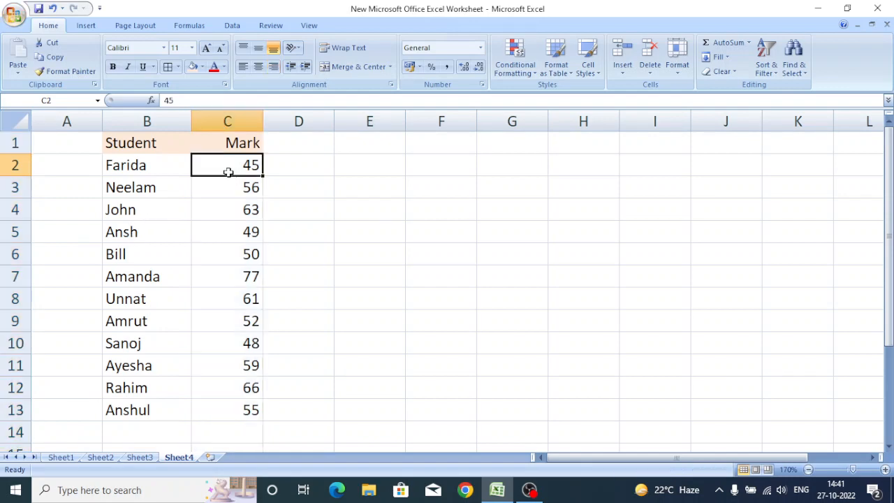
pyautogui.click(227, 187)
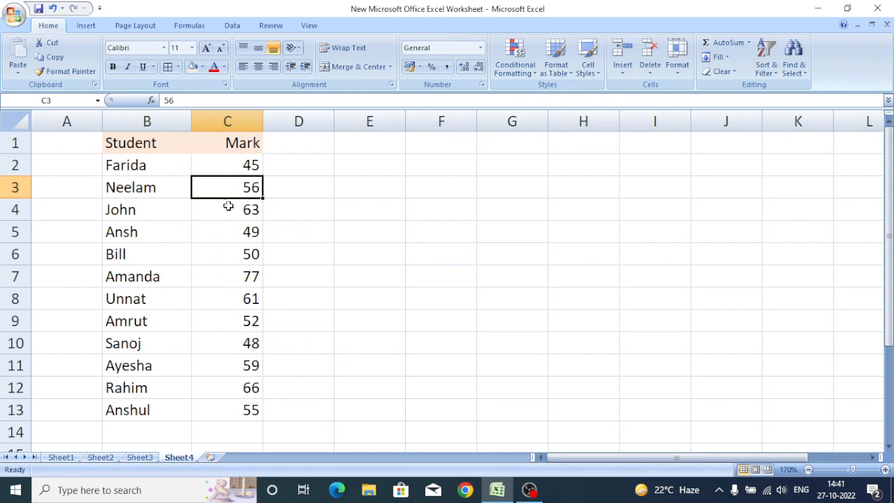
pyautogui.click(229, 211)
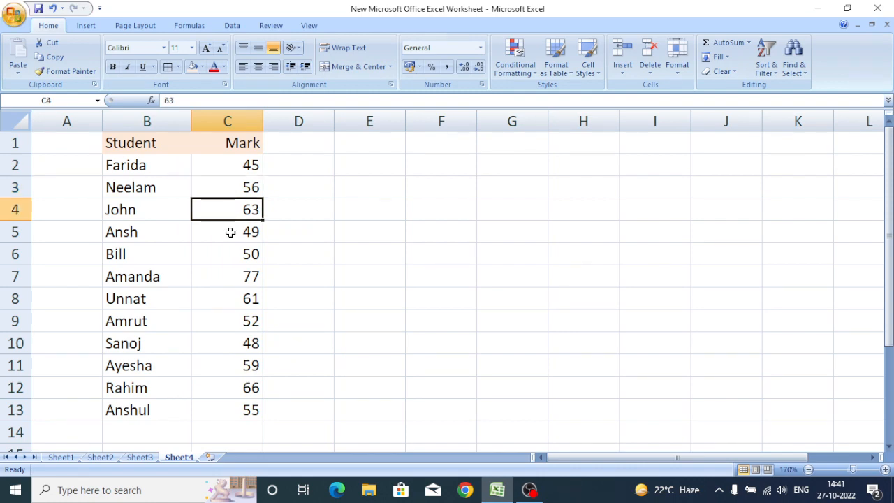
pyautogui.click(231, 231)
pyautogui.click(229, 253)
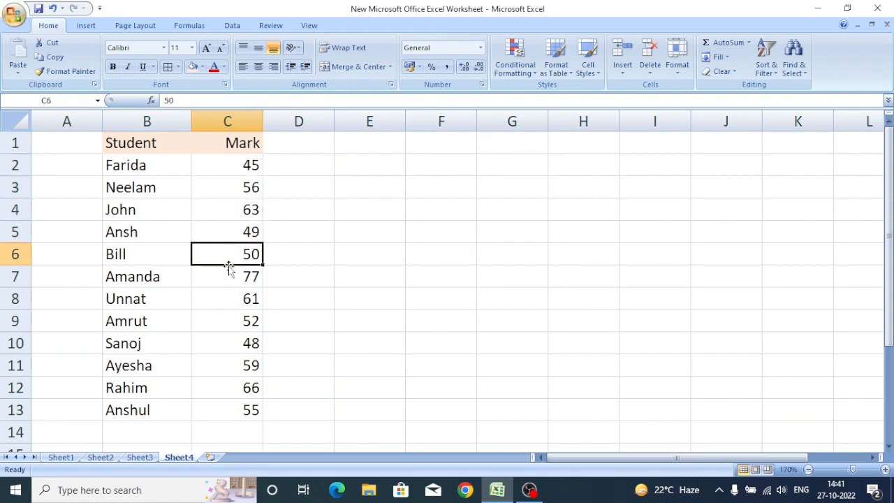
pyautogui.click(228, 277)
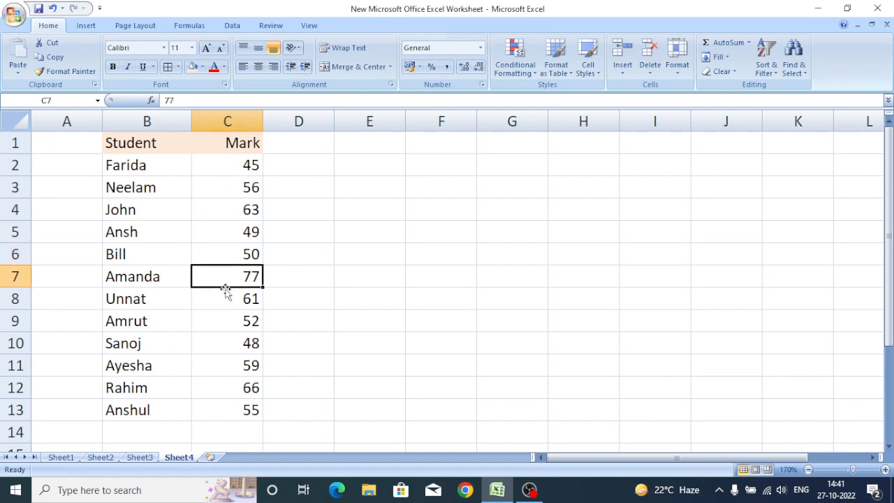
pyautogui.click(226, 296)
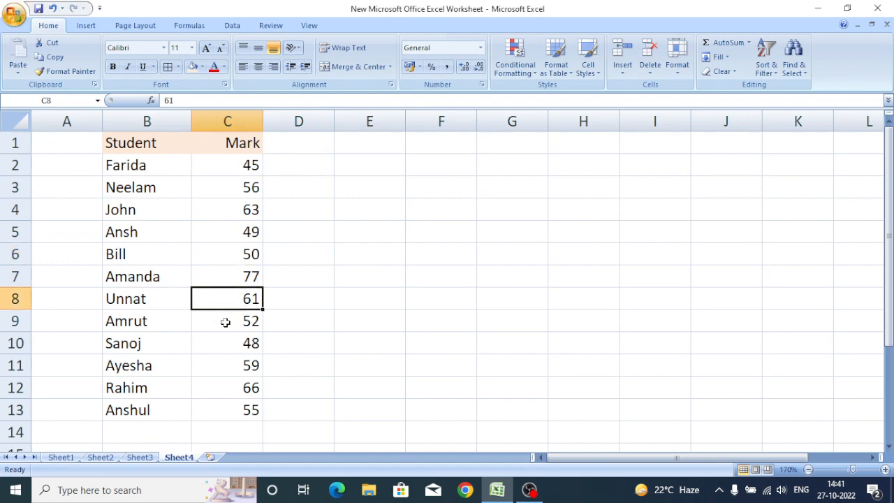
pyautogui.click(225, 323)
pyautogui.click(230, 346)
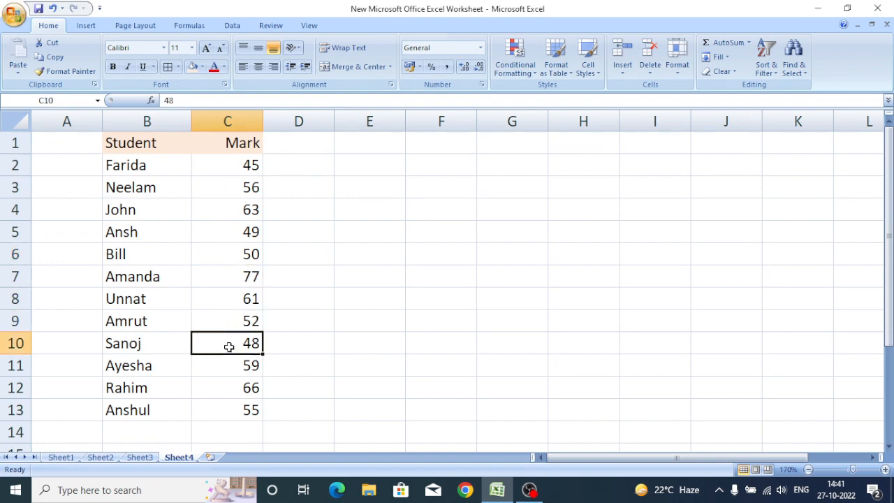
pyautogui.click(229, 365)
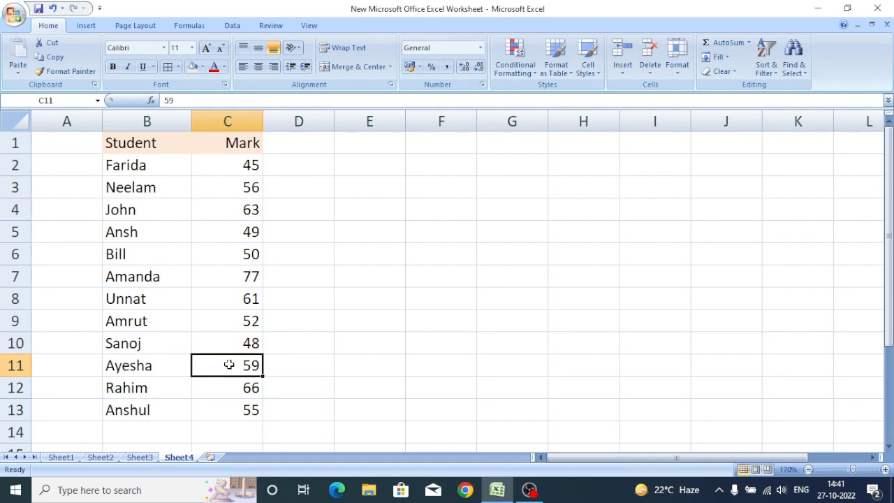
pyautogui.click(233, 389)
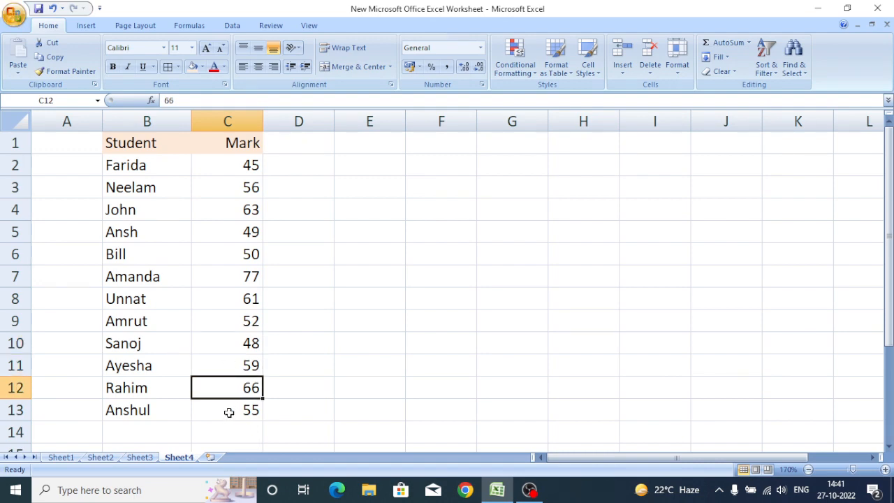
pyautogui.click(228, 412)
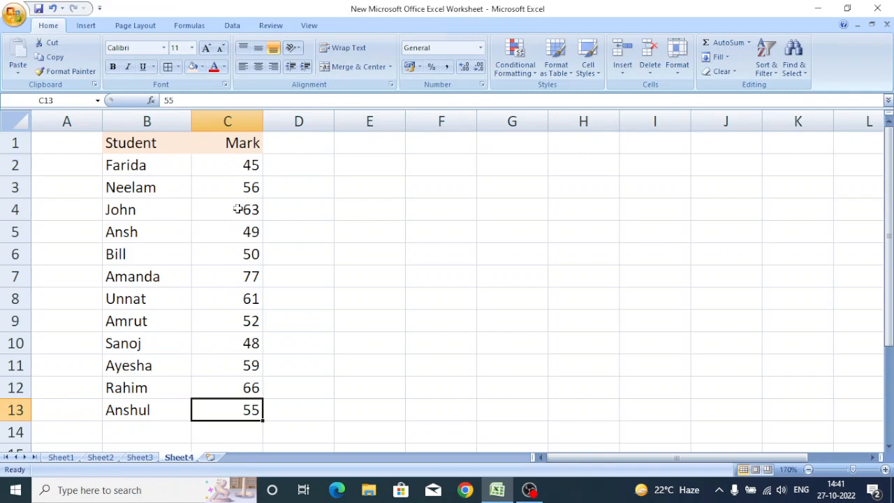
# Highlight marks in C2:C13 greater than 50 with Green Fill with Dark Green Text.
pyautogui.click(229, 166)
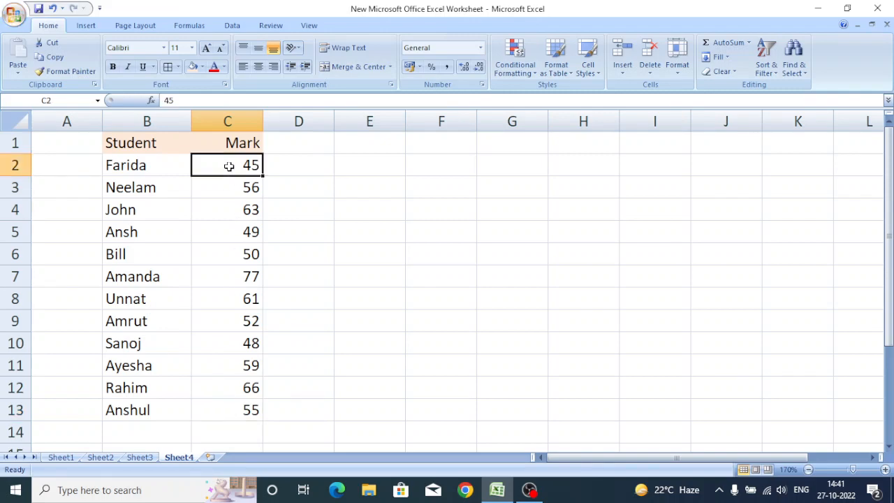
pyautogui.moveTo(229, 166); pyautogui.dragTo(242, 409)
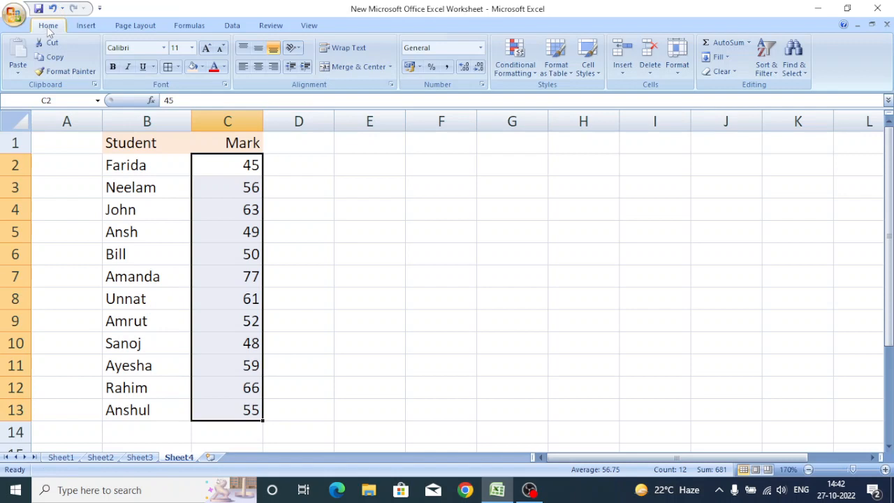
pyautogui.click(513, 68)
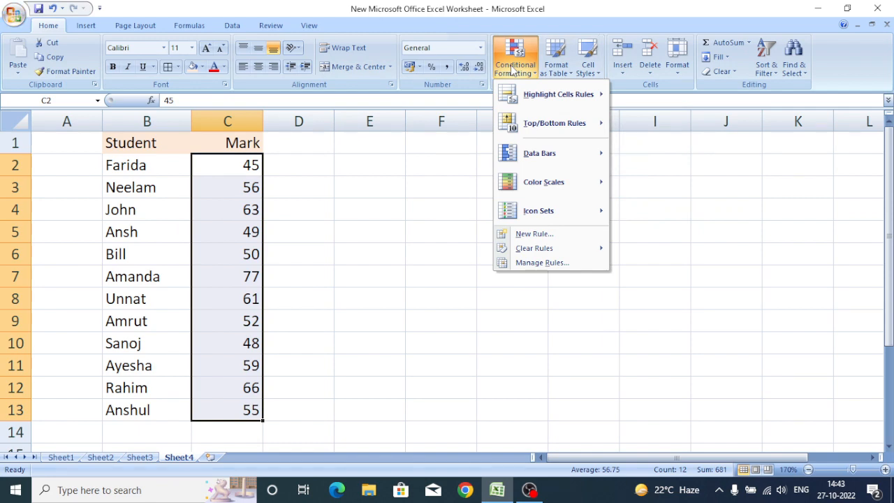
pyautogui.moveTo(547, 98)
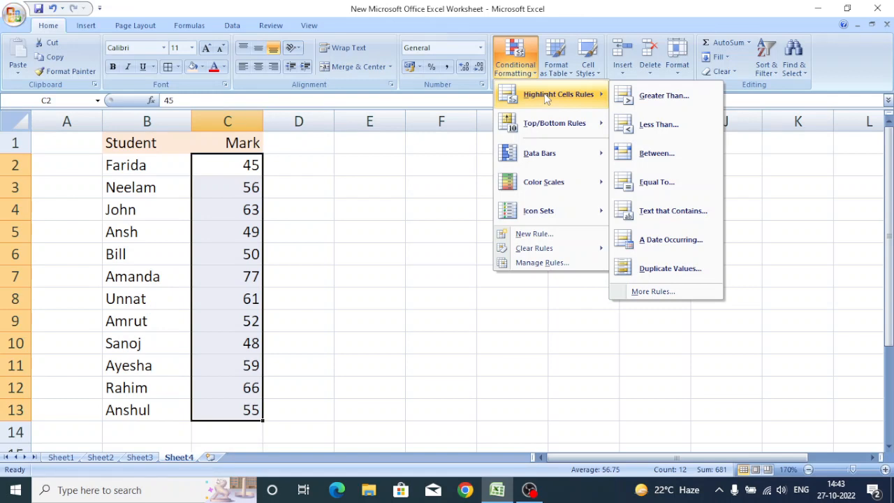
pyautogui.click(647, 98)
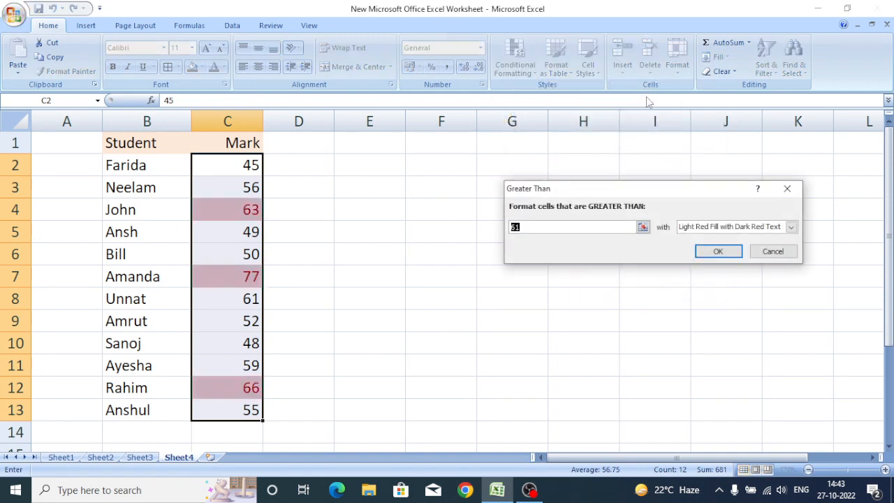
pyautogui.click(643, 228)
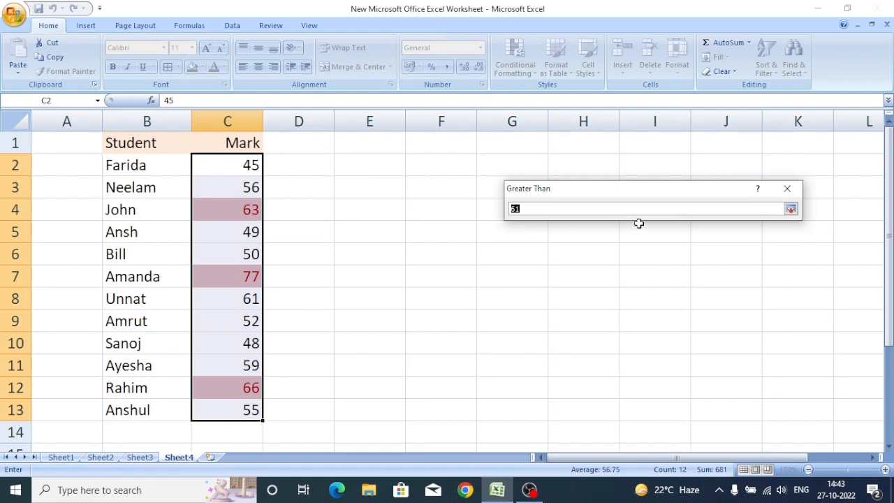
pyautogui.write('50')
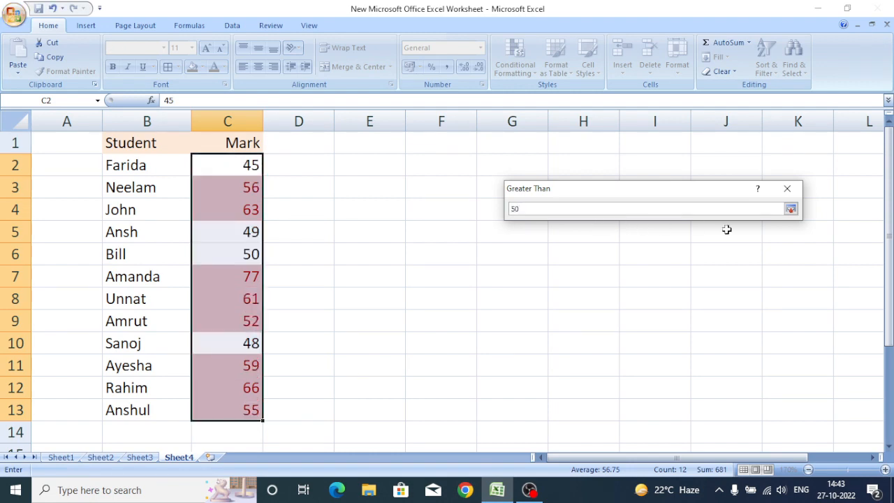
pyautogui.click(787, 190)
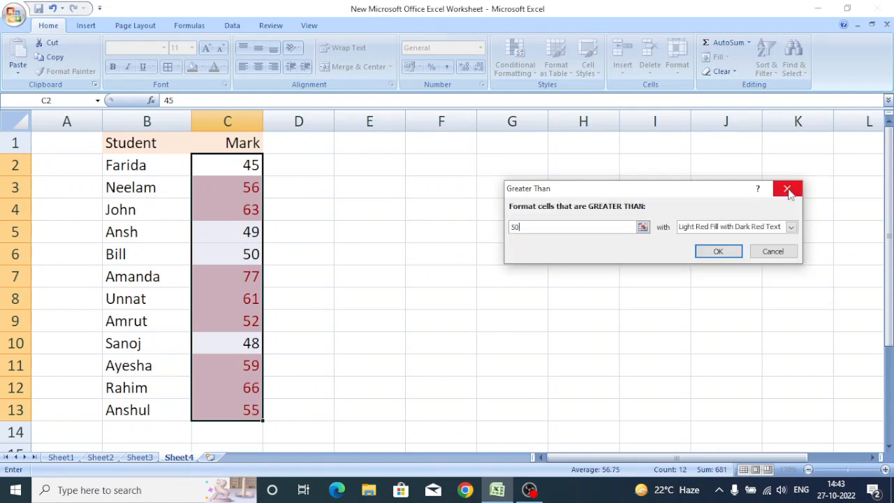
pyautogui.click(792, 227)
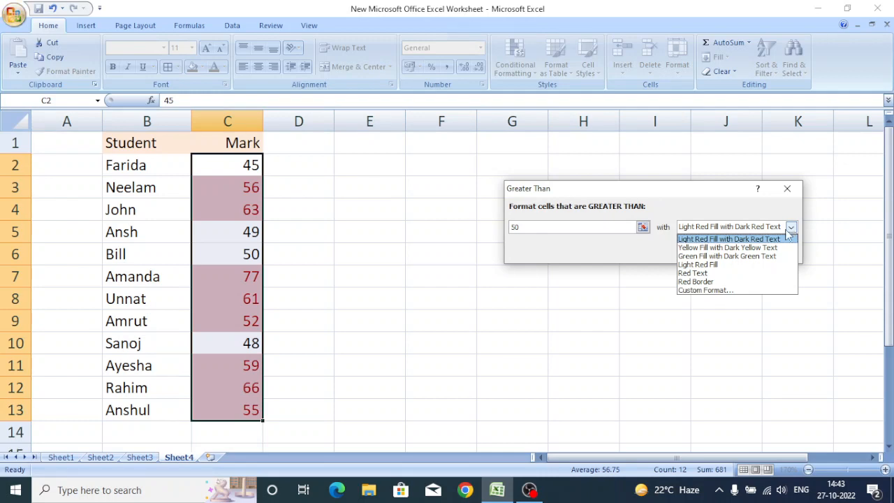
pyautogui.click(736, 256)
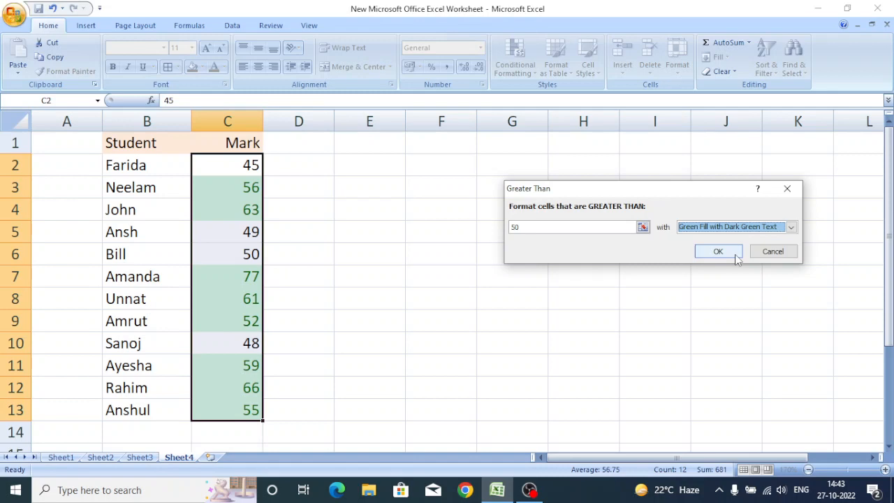
pyautogui.click(736, 257)
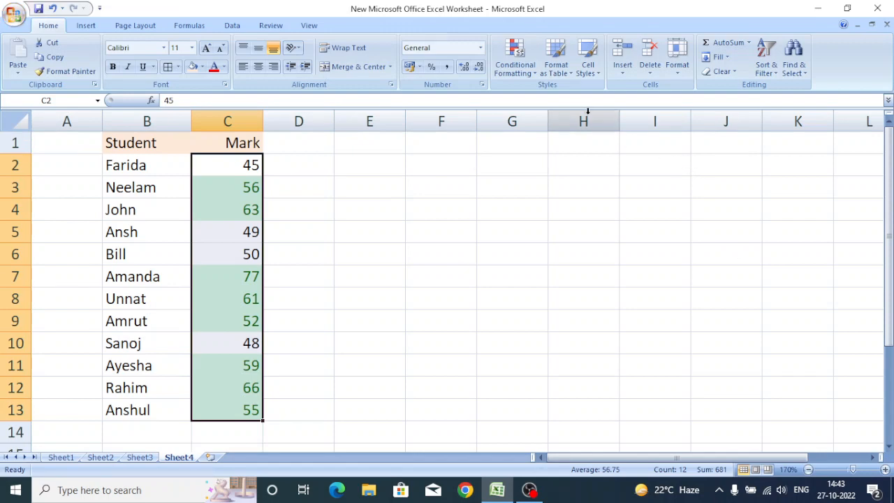
# Highlight marks in the same range less than 50 with Light Red Fill with Dark Red Text.
pyautogui.click(515, 65)
pyautogui.moveTo(542, 100)
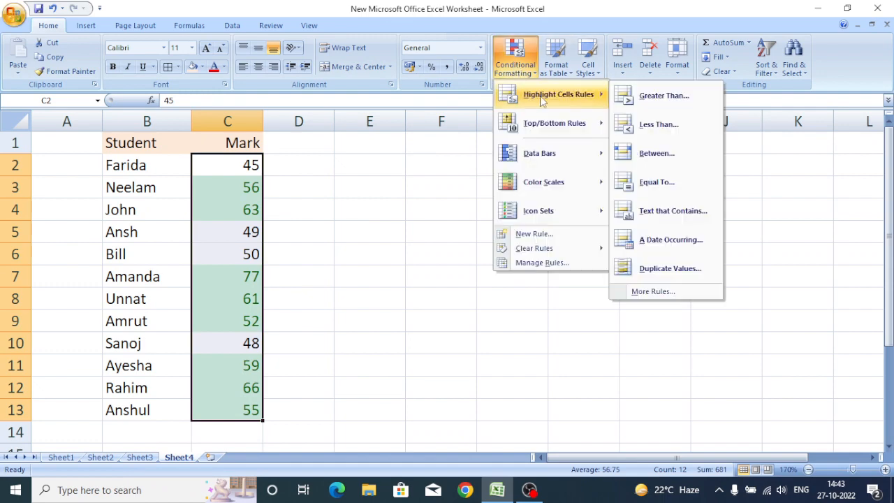
pyautogui.click(661, 126)
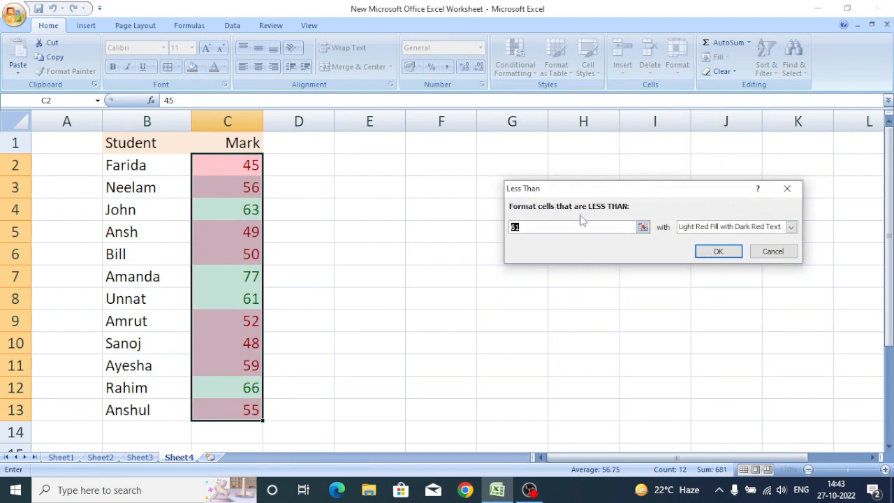
pyautogui.write('5')
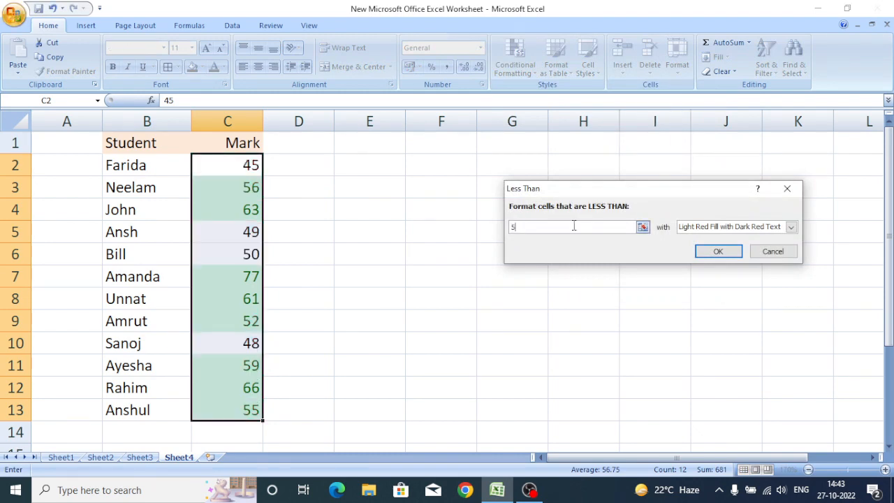
pyautogui.write('0')
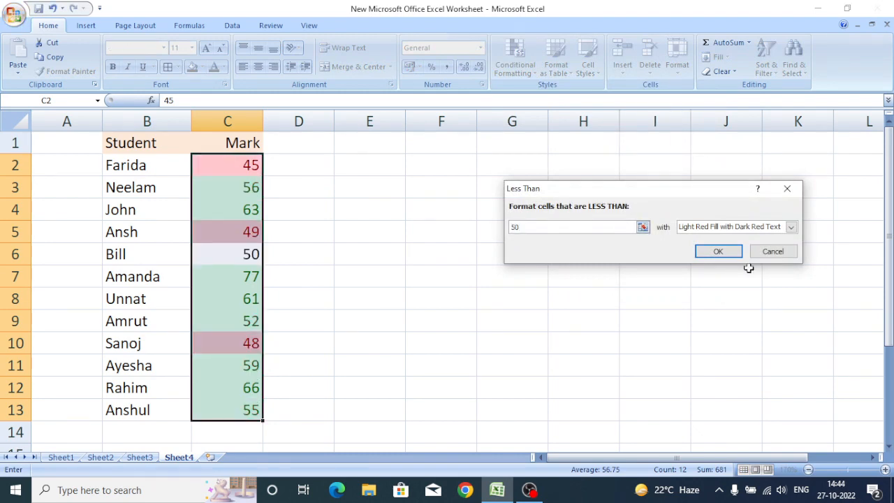
pyautogui.click(791, 228)
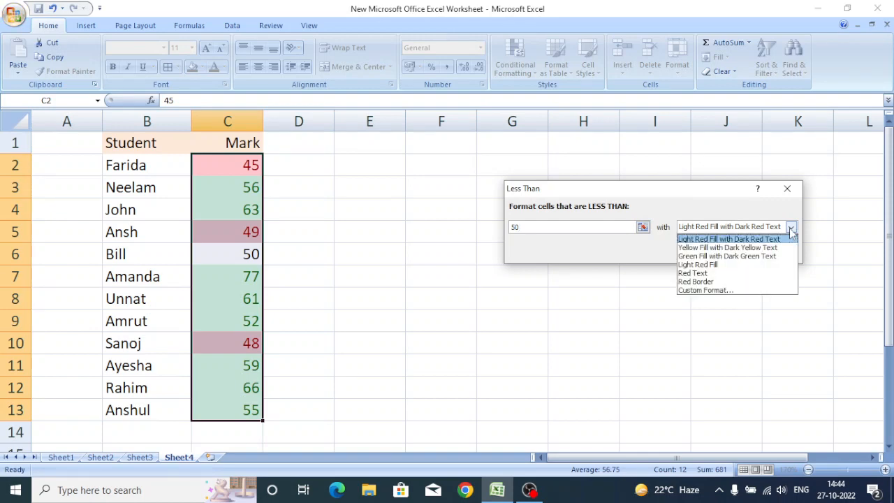
pyautogui.click(738, 241)
pyautogui.click(726, 249)
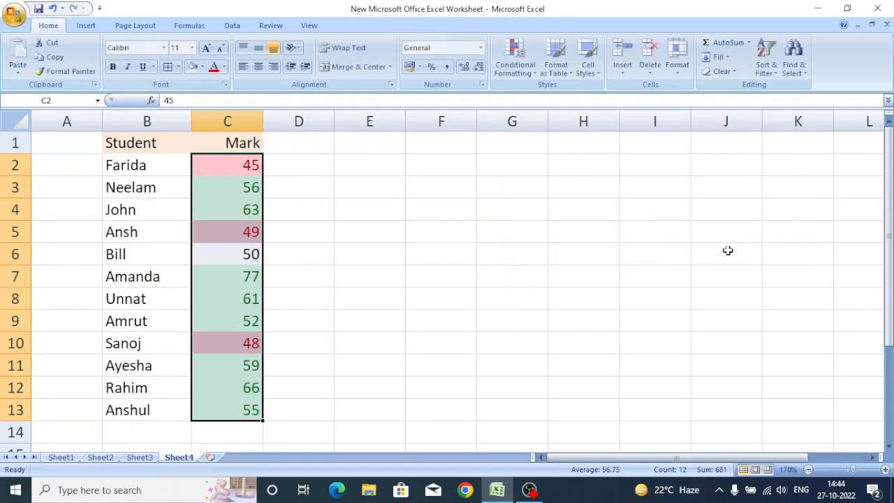
pyautogui.click(493, 284)
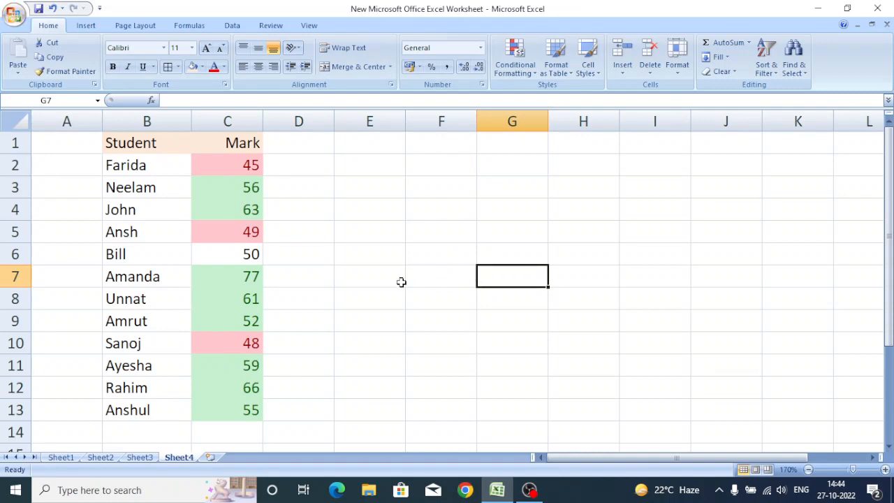
# Change the mark in cell C9 to 50.
pyautogui.click(362, 284)
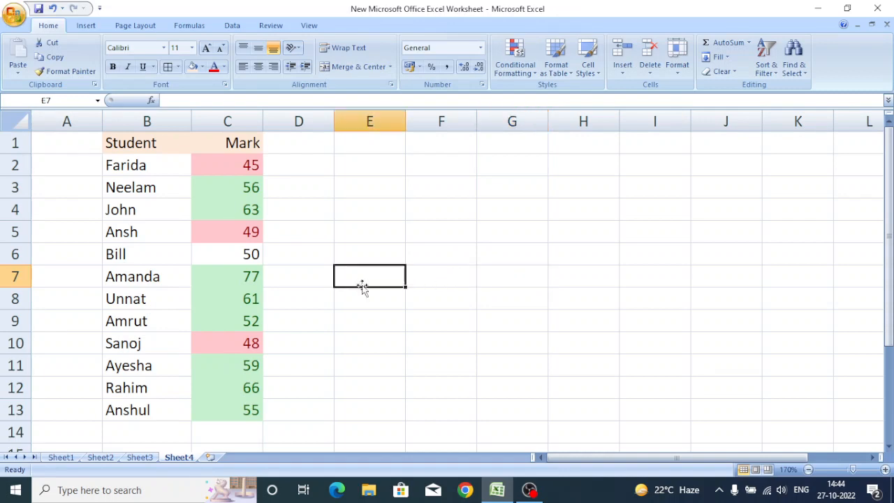
pyautogui.click(236, 322)
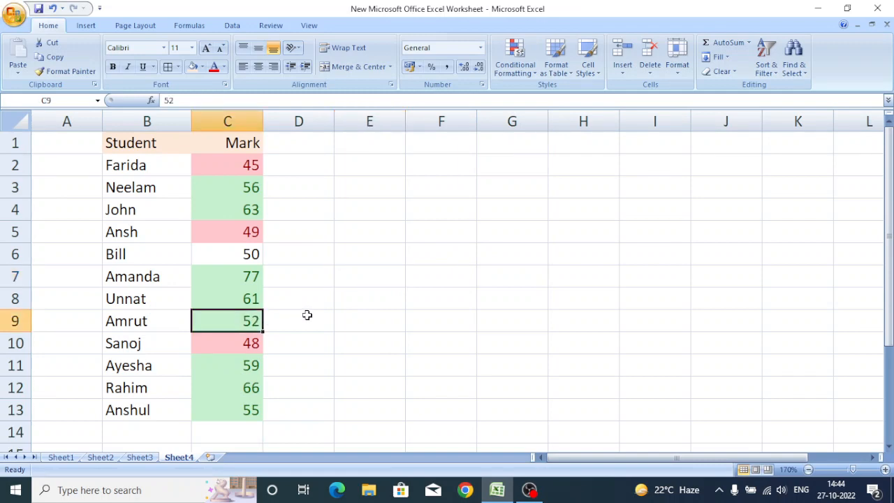
pyautogui.write('50')
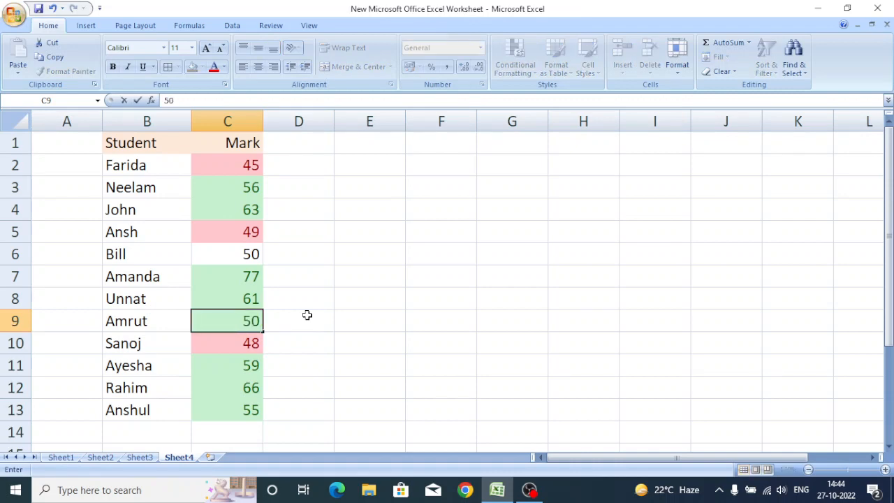
pyautogui.press('Return')
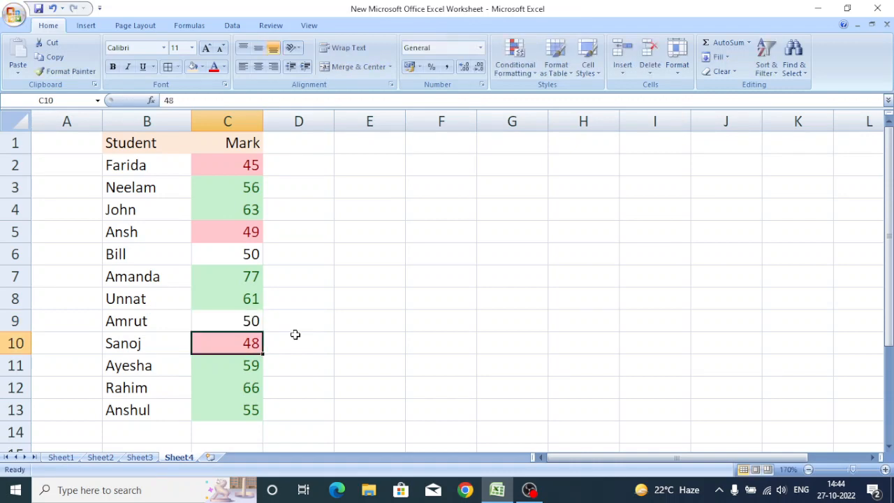
# Change the mark in cell C12 to 46.
pyautogui.click(295, 336)
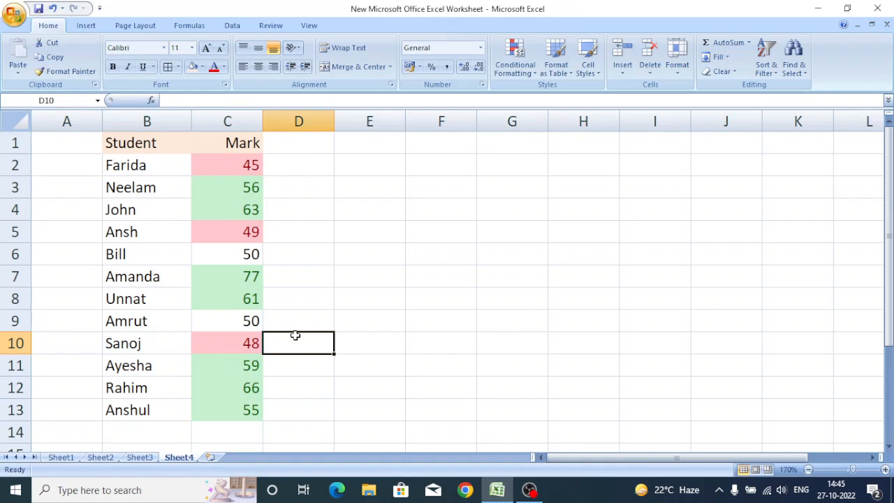
pyautogui.click(238, 390)
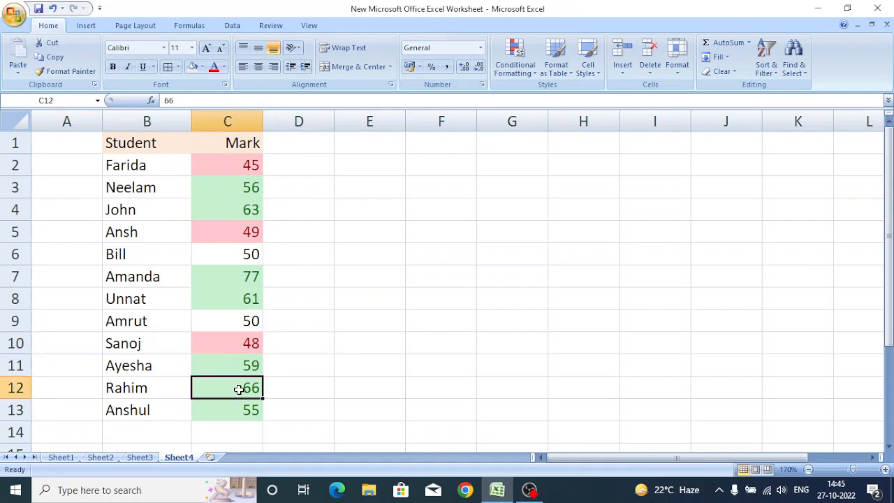
pyautogui.write('46')
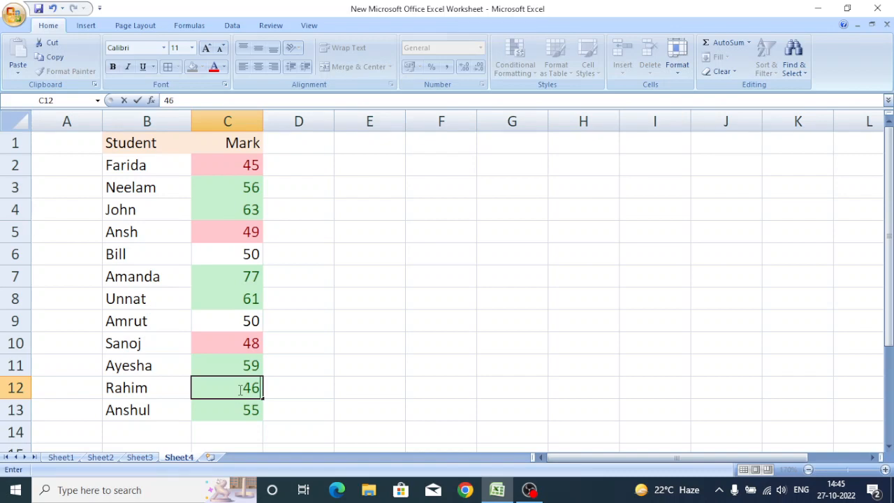
pyautogui.press('Return')
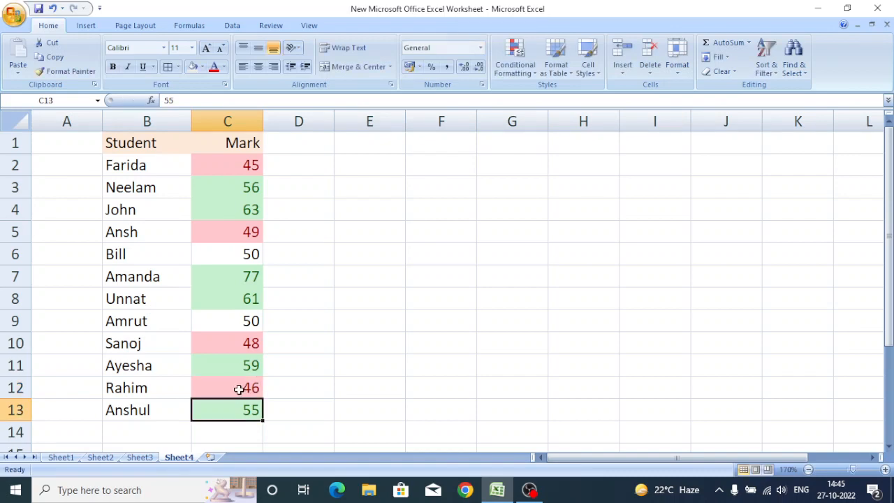
pyautogui.click(300, 392)
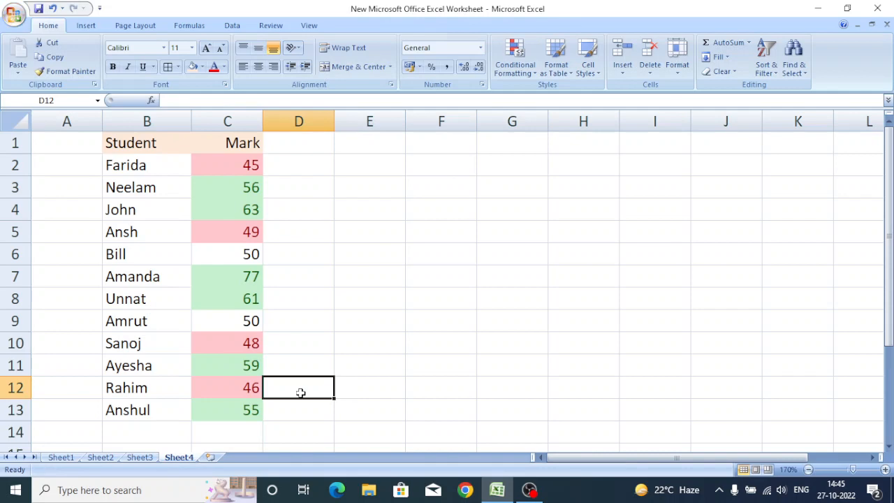
# Switch to Sheet3 and examine the Principal, Rate %, Term and Interest cells and the table's corner formula.
pyautogui.click(146, 459)
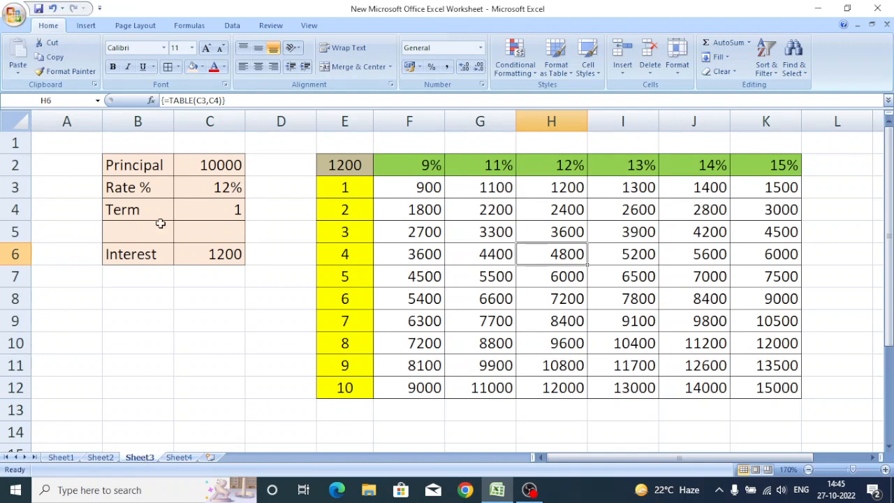
pyautogui.click(203, 166)
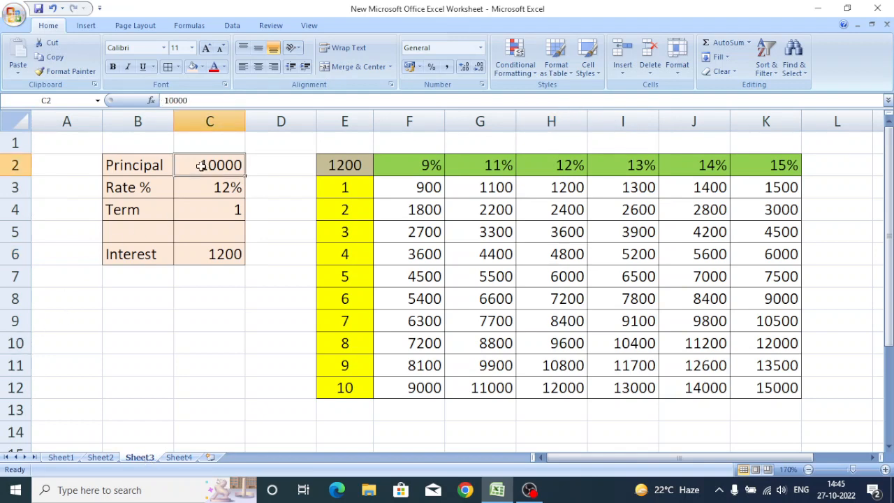
pyautogui.click(189, 189)
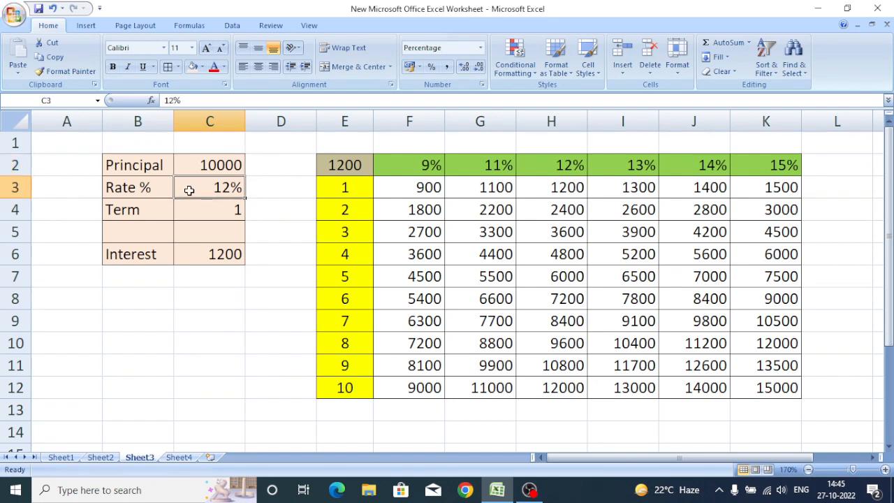
pyautogui.click(198, 208)
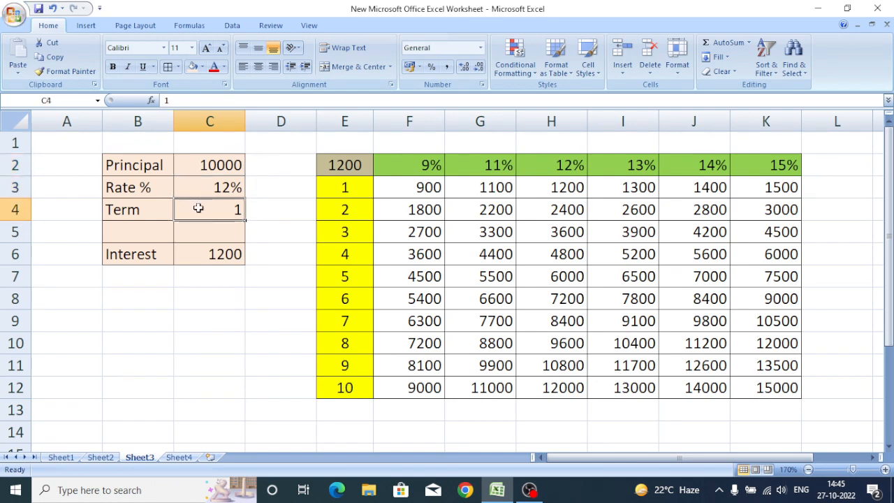
pyautogui.click(193, 258)
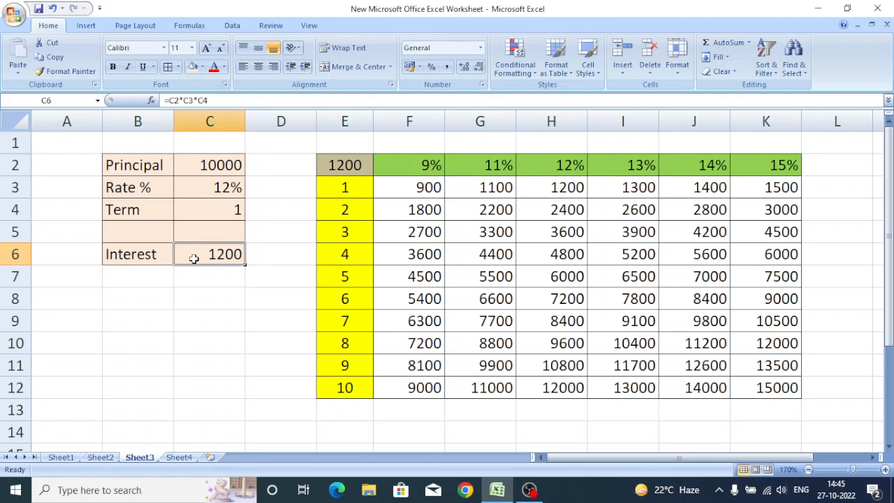
pyautogui.click(332, 166)
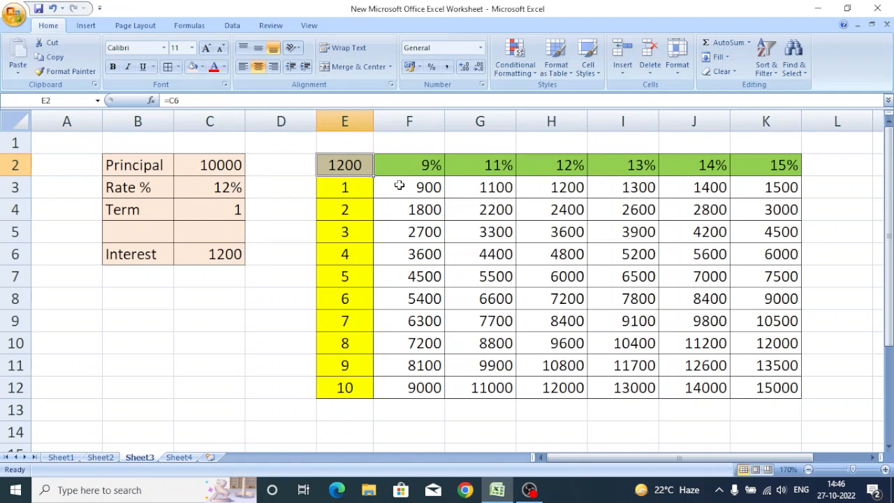
# Highlight the interest values in F3:K12 greater than =$C$2/2 with Light Red Fill with Dark Red Text.
pyautogui.moveTo(399, 186); pyautogui.dragTo(735, 385)
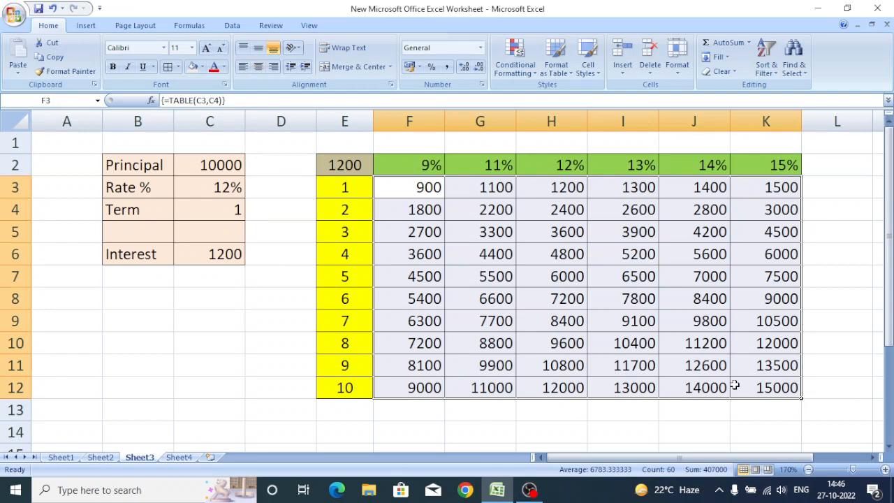
pyautogui.click(512, 59)
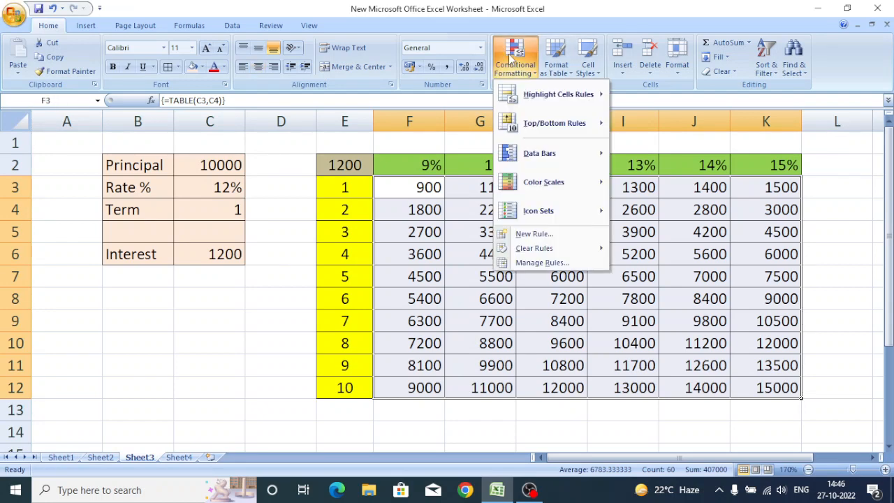
pyautogui.moveTo(542, 95)
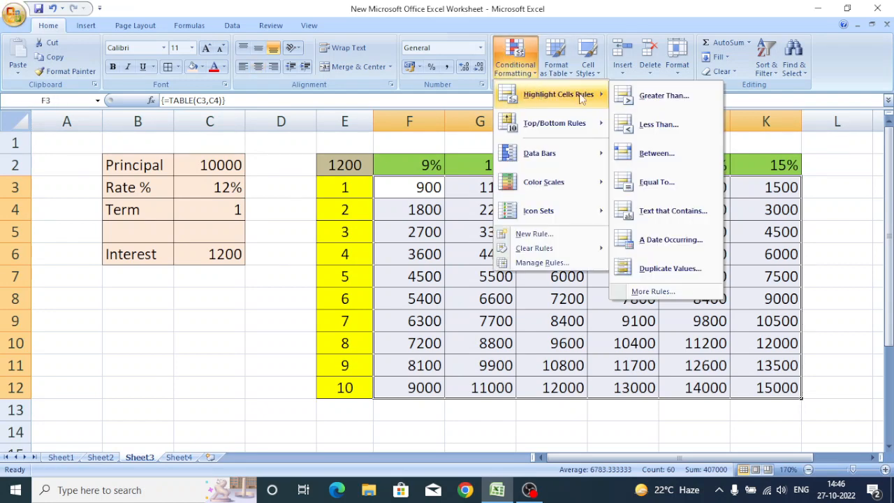
pyautogui.click(652, 103)
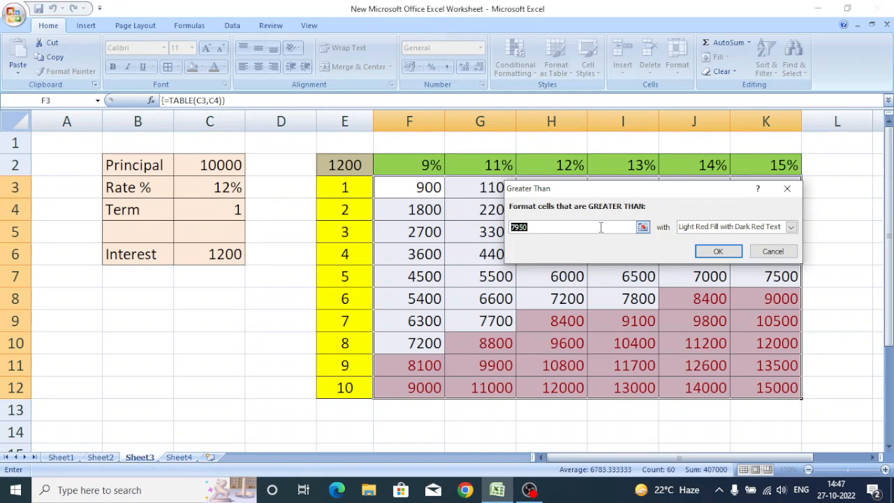
pyautogui.click(219, 166)
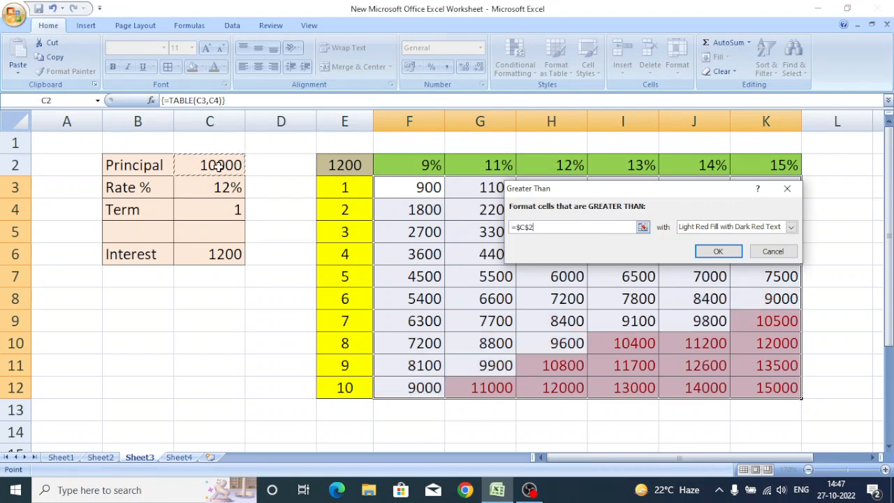
pyautogui.write('/2')
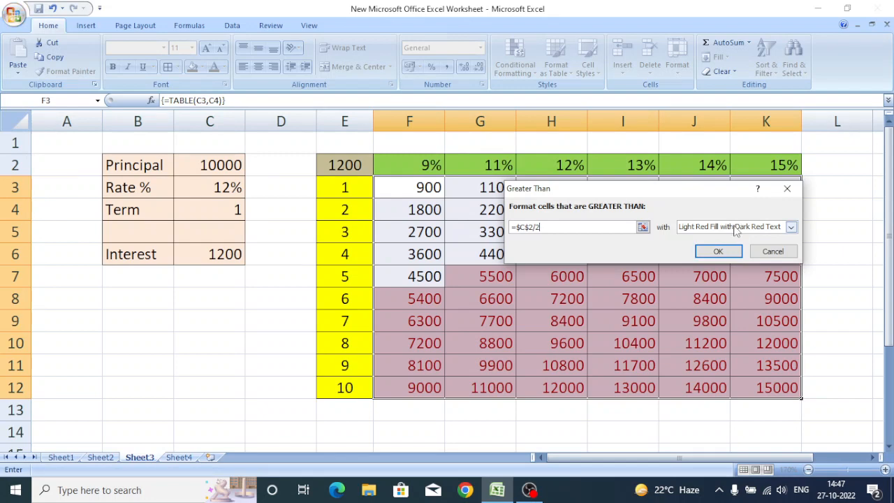
pyautogui.click(728, 253)
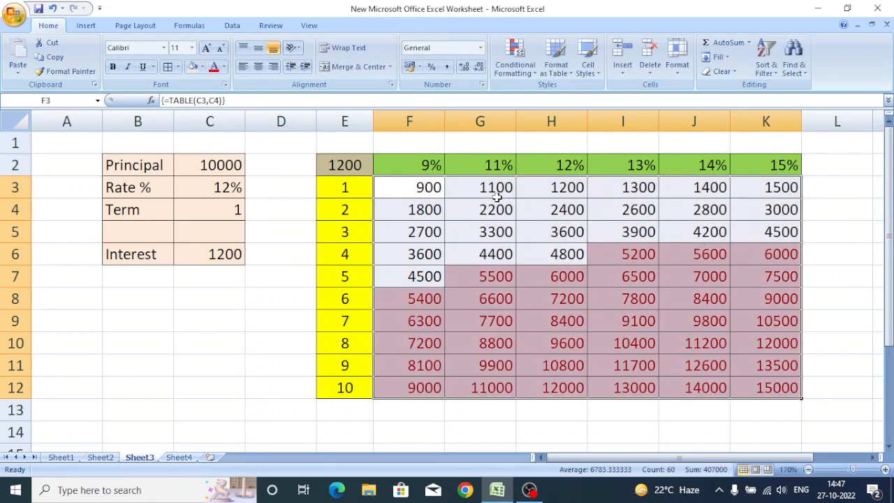
# Highlight values in the same range less than =$C$2/3 with Green Fill with Dark Green Text.
pyautogui.click(519, 64)
pyautogui.moveTo(551, 103)
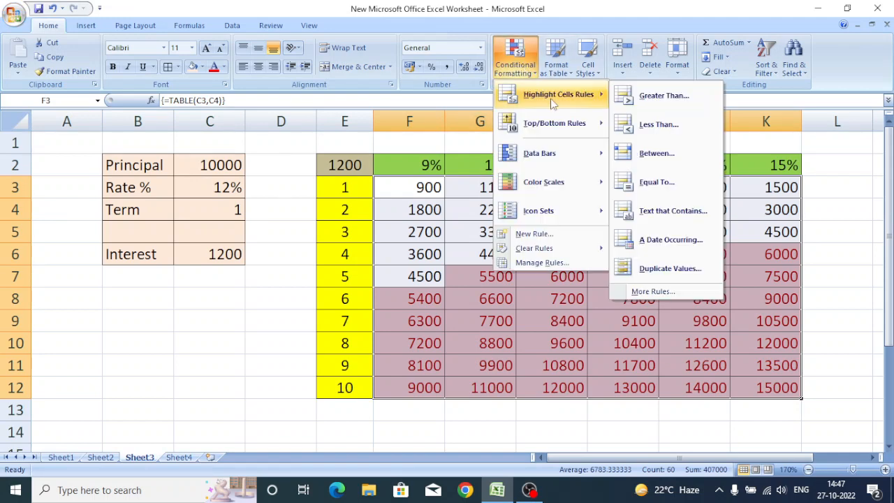
pyautogui.click(656, 124)
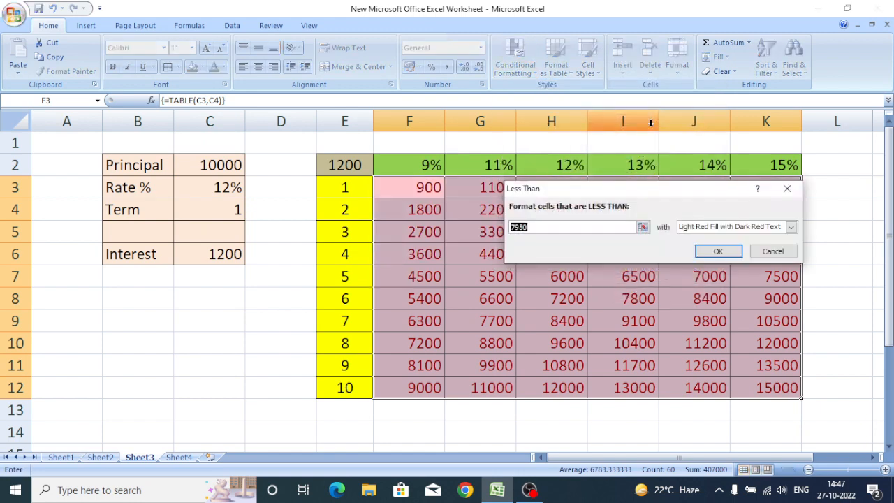
pyautogui.click(202, 166)
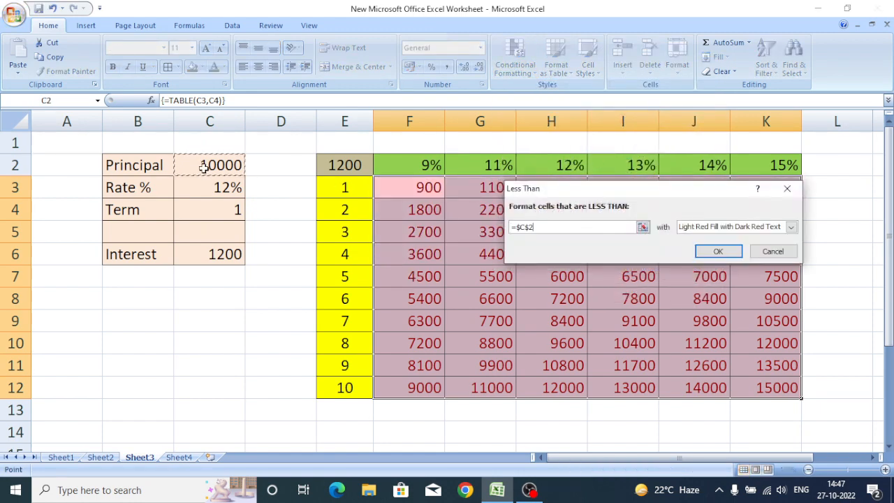
pyautogui.write('/3')
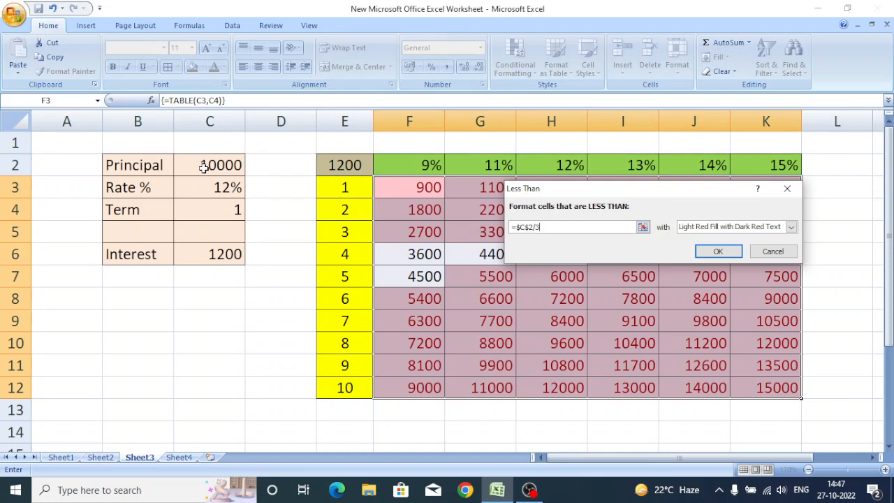
pyautogui.click(711, 227)
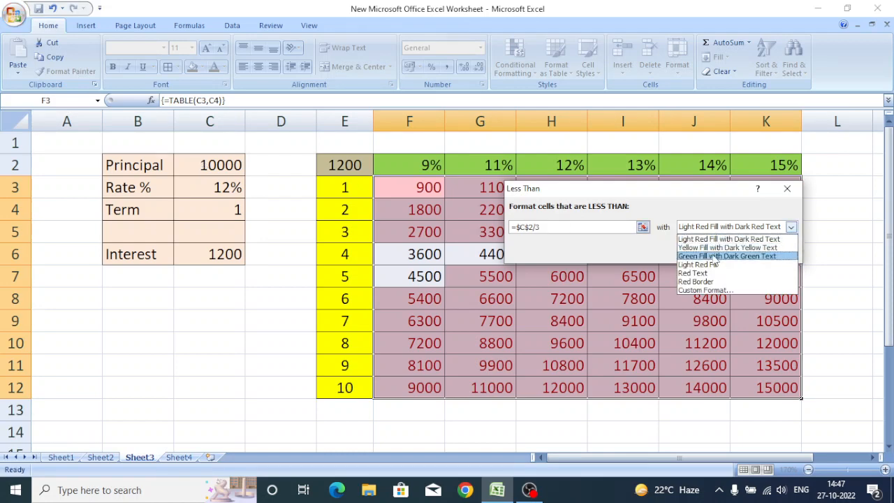
pyautogui.click(712, 256)
pyautogui.click(718, 253)
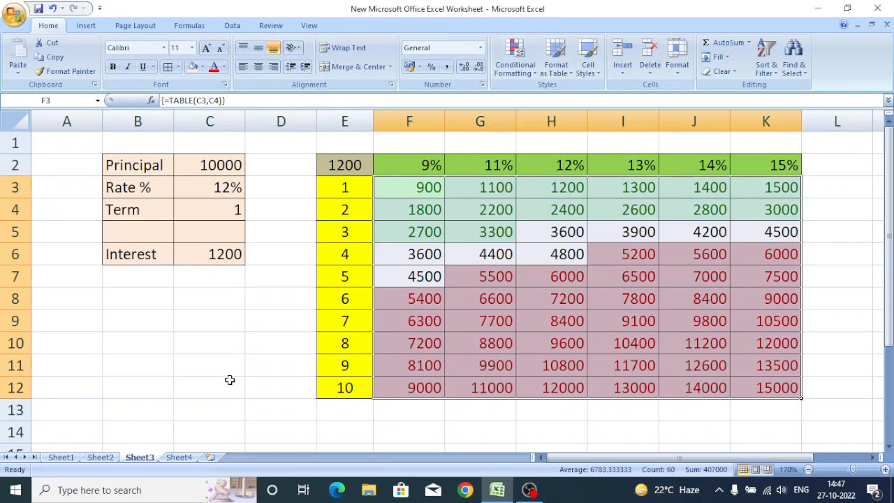
# Return to Sheet4 with the student marks.
pyautogui.click(179, 459)
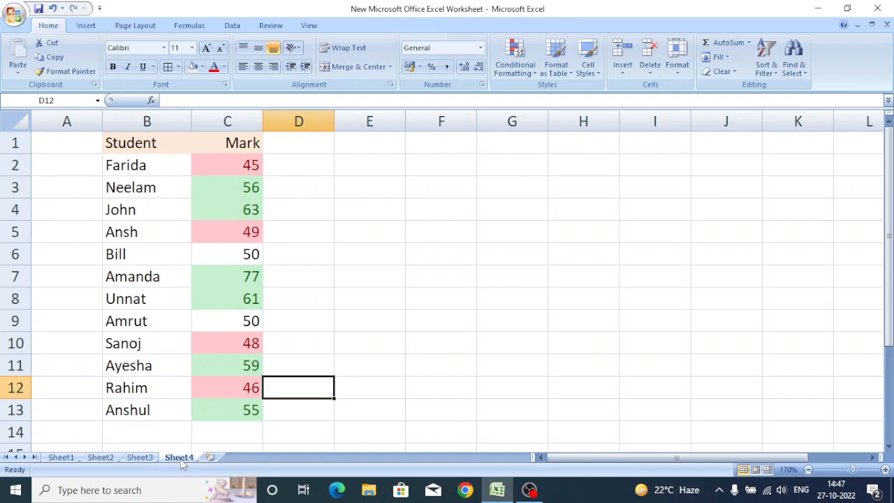
pyautogui.click(371, 304)
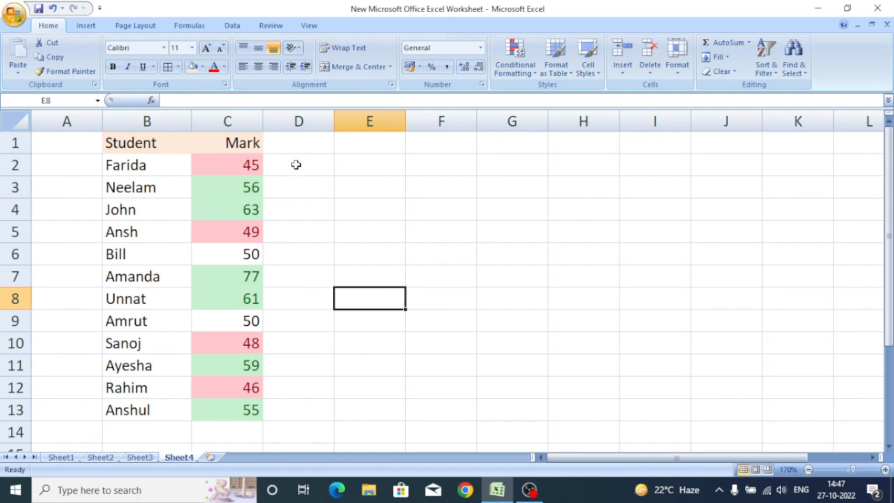